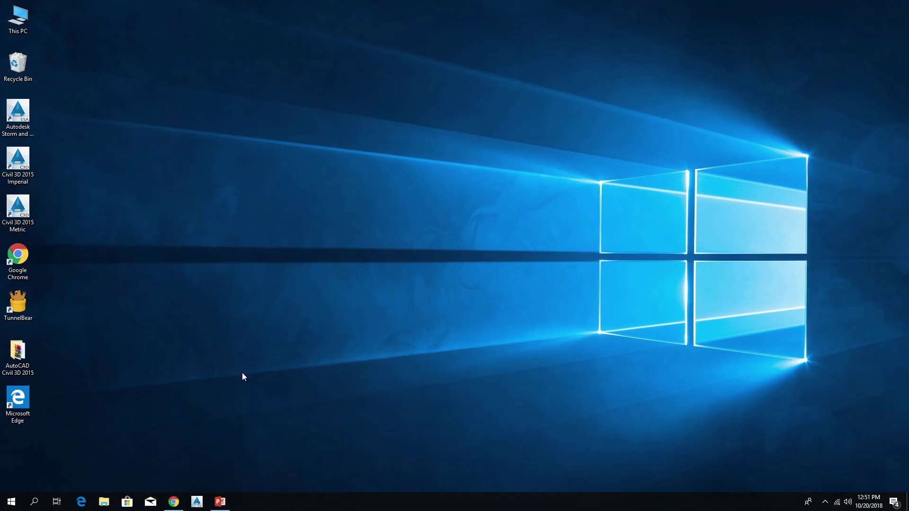
Launch AutoCAD Civil 3D 2015 from its desktop shortcut and wait for blank Drawing1
click(197, 502)
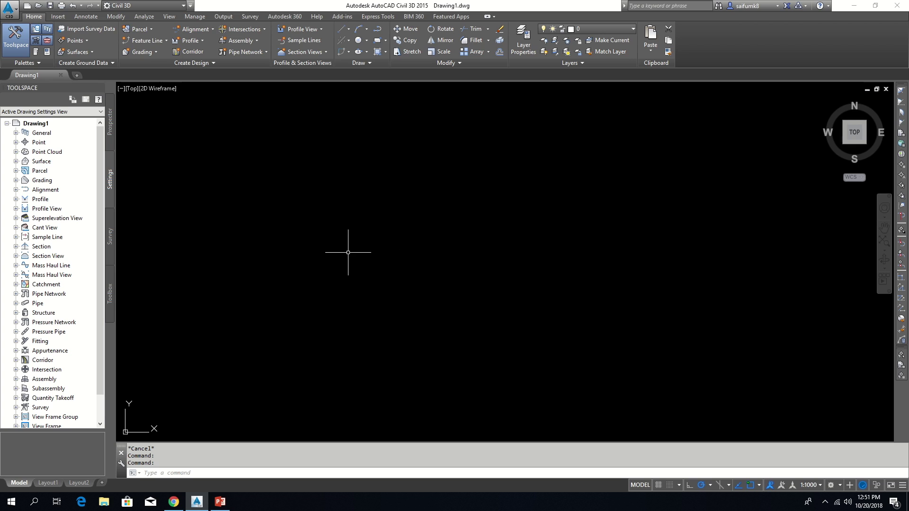
Open WGS84_Base.dwg, turn on the Coordinates status-bar readout, and hide Toolspace
click(38, 6)
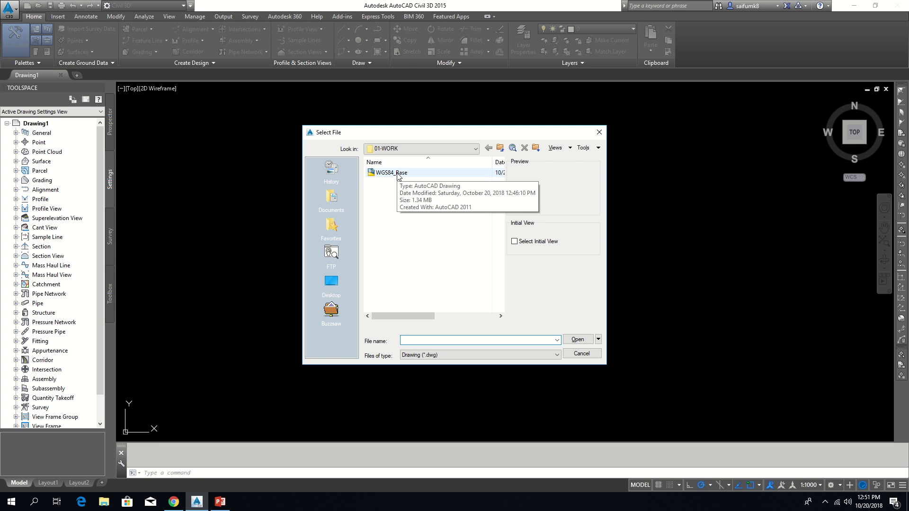
double_click(397, 174)
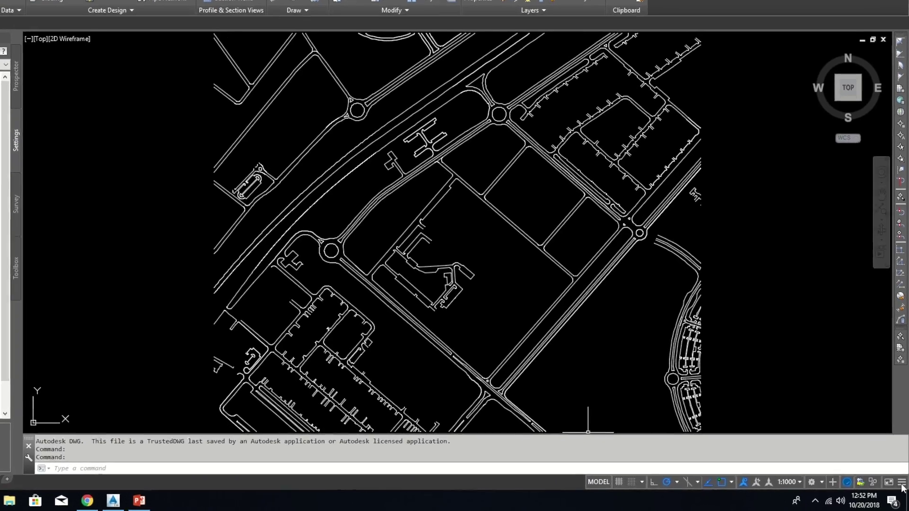
click(901, 485)
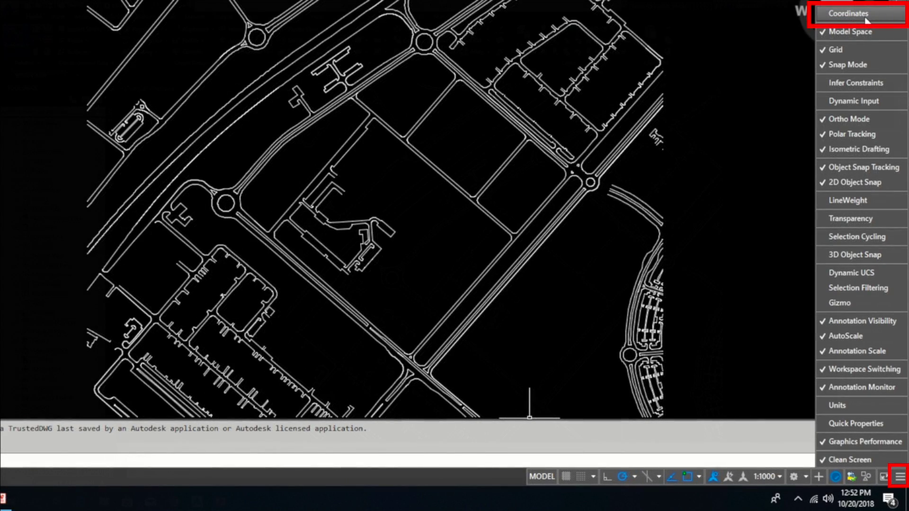
click(866, 20)
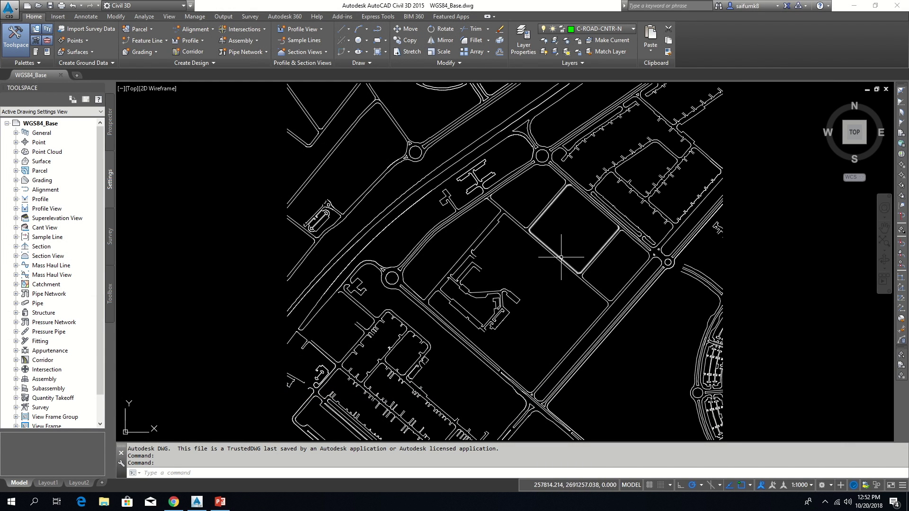
mouse_move(558, 257)
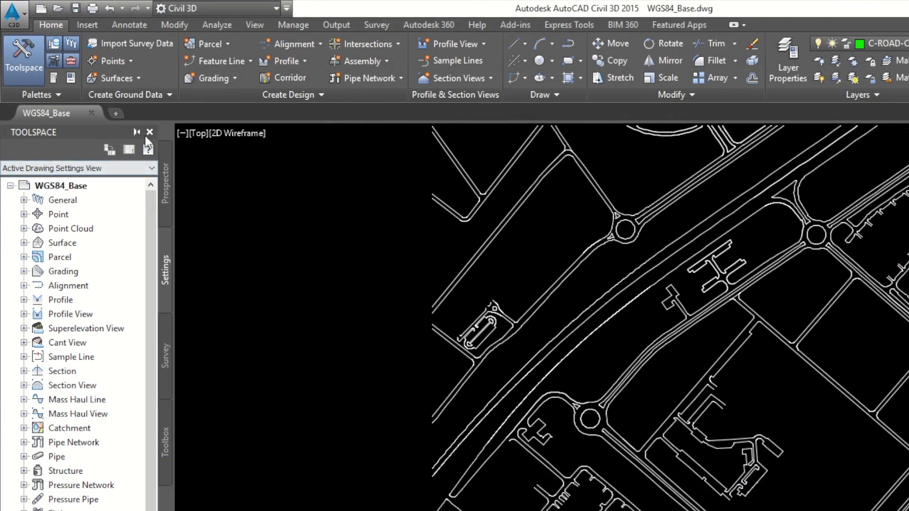
click(149, 129)
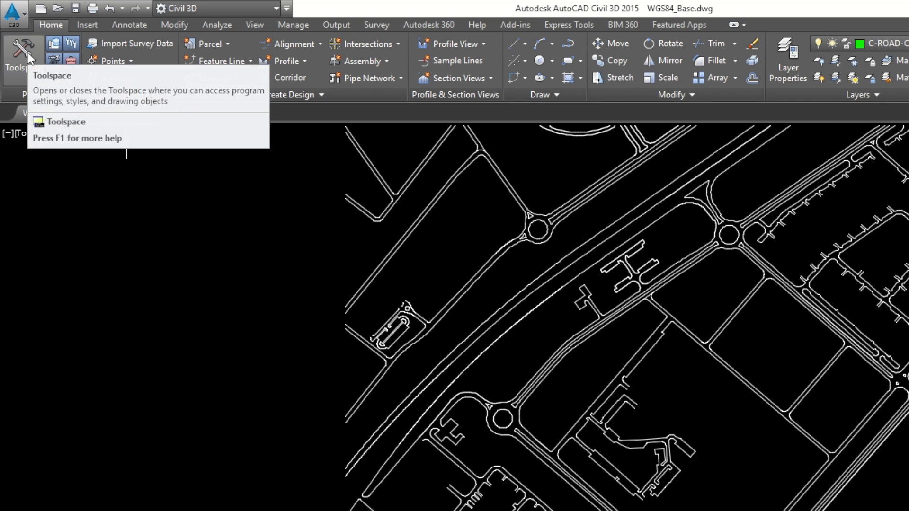
Bring Toolspace back and open Edit Drawing Settings for WGS84_Base
click(28, 52)
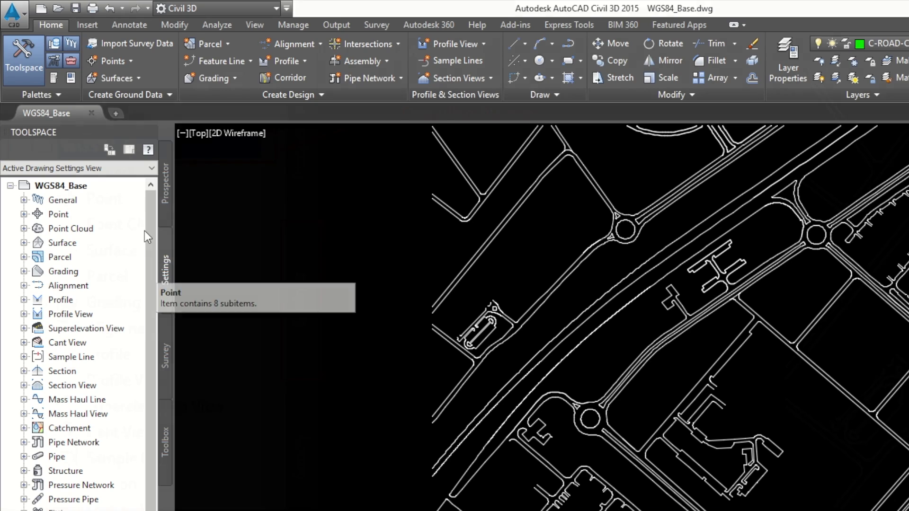
click(66, 186)
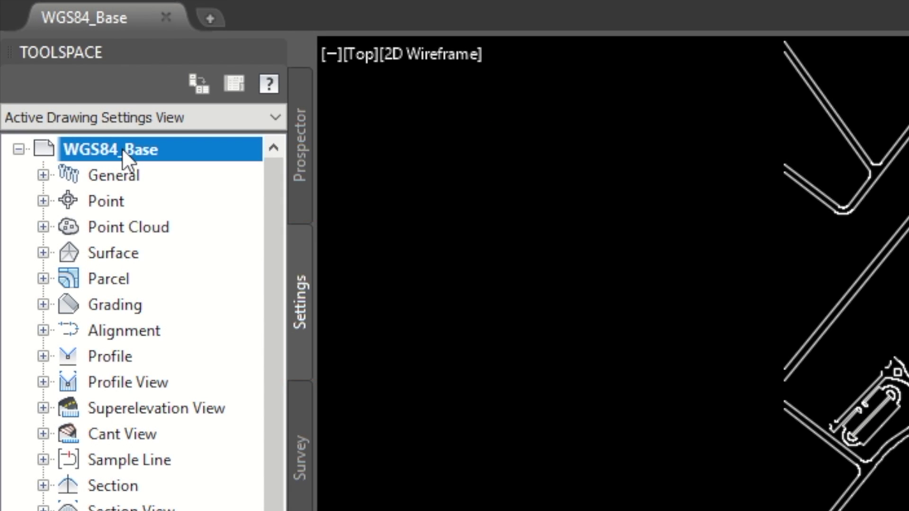
right_click(122, 148)
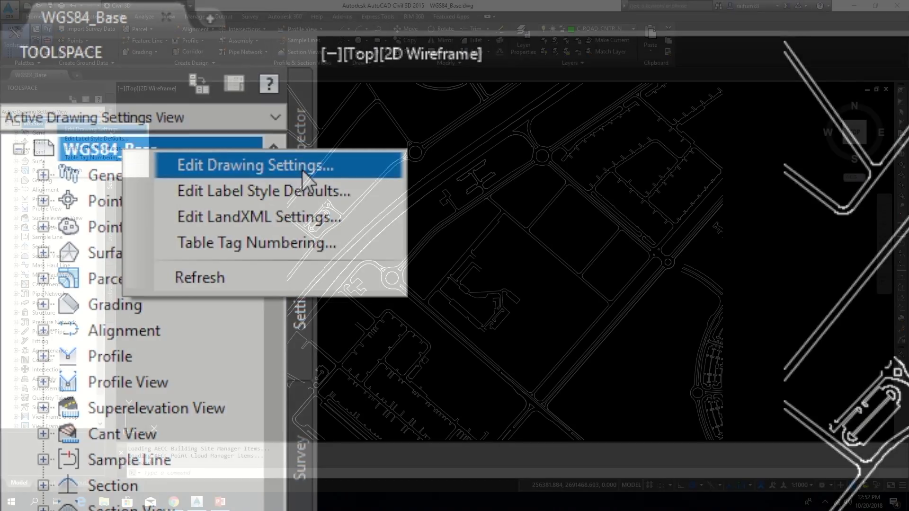
click(300, 168)
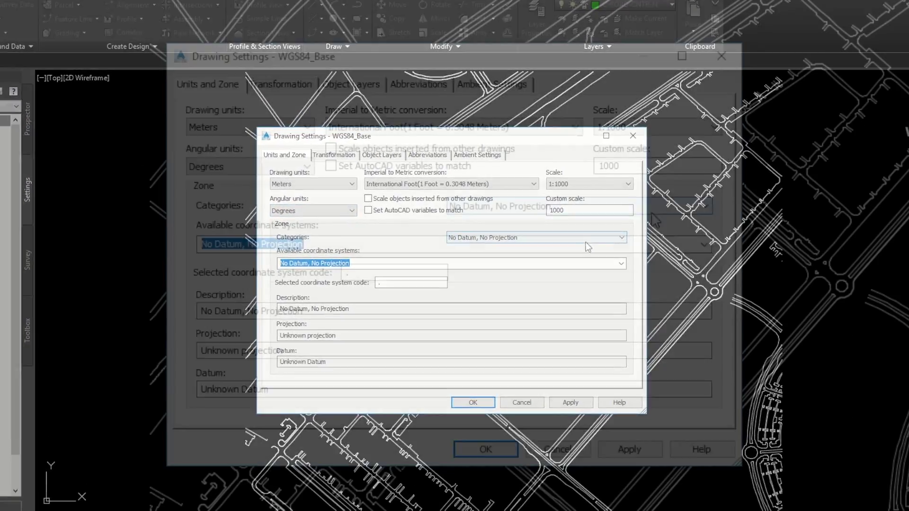
Set the coordinate zone to UTM, WGS84 Datum, code UTM84-40N, and apply
click(601, 227)
drag(705, 248, 705, 507)
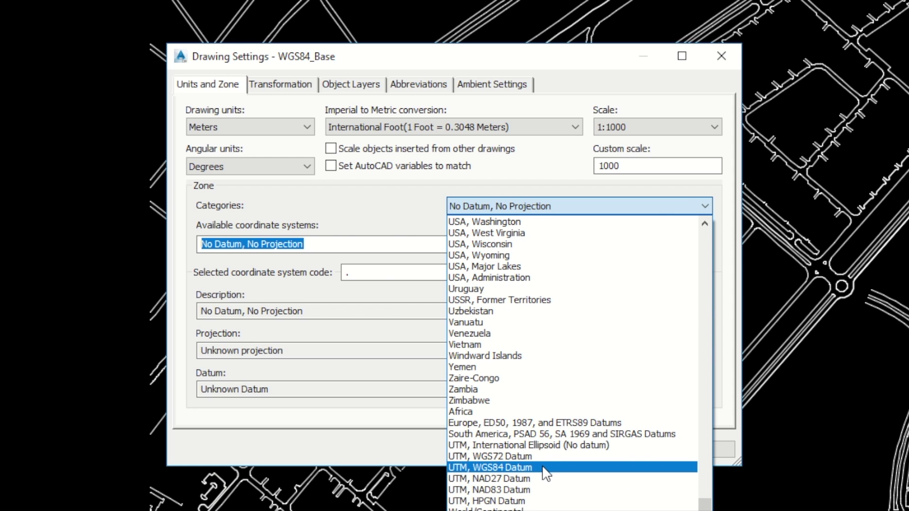
click(545, 468)
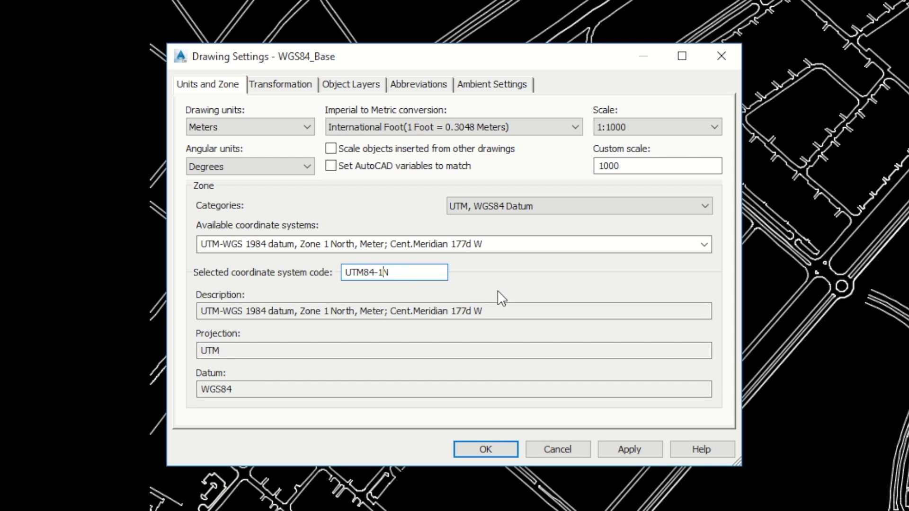
key(BackSpace)
text(40)
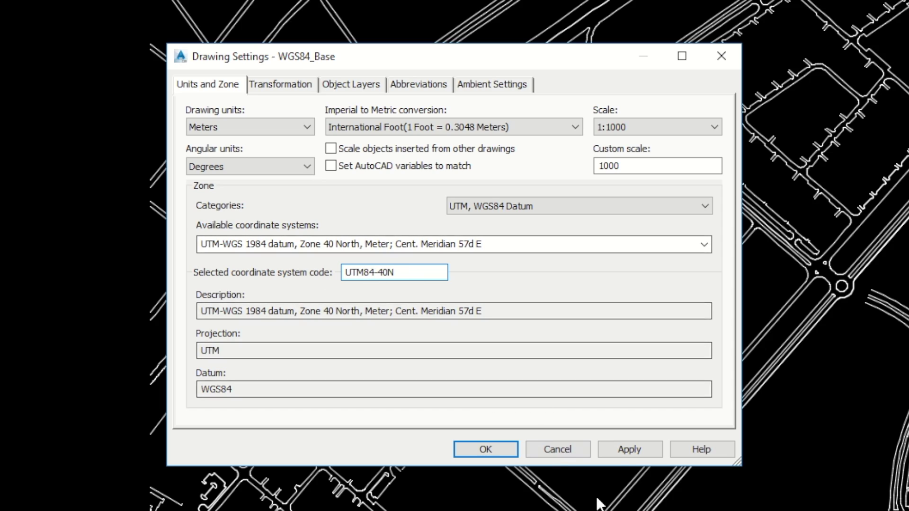
click(628, 452)
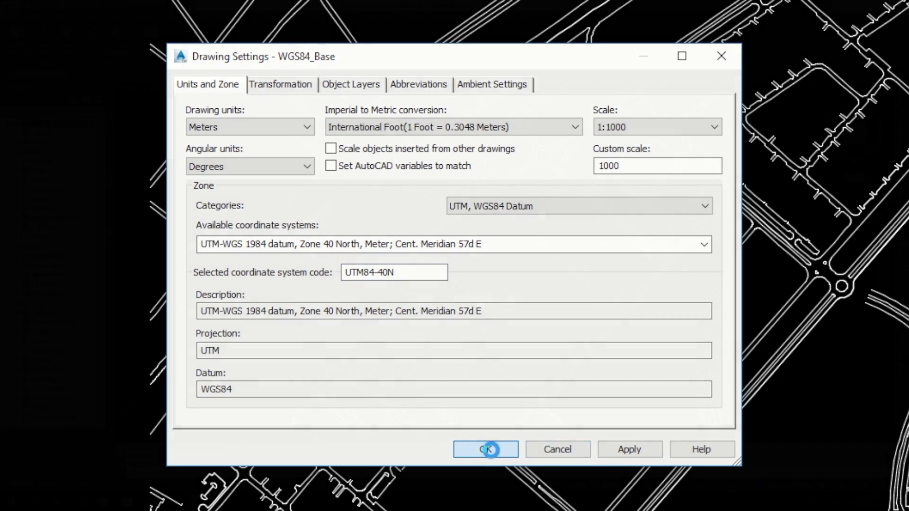
click(487, 449)
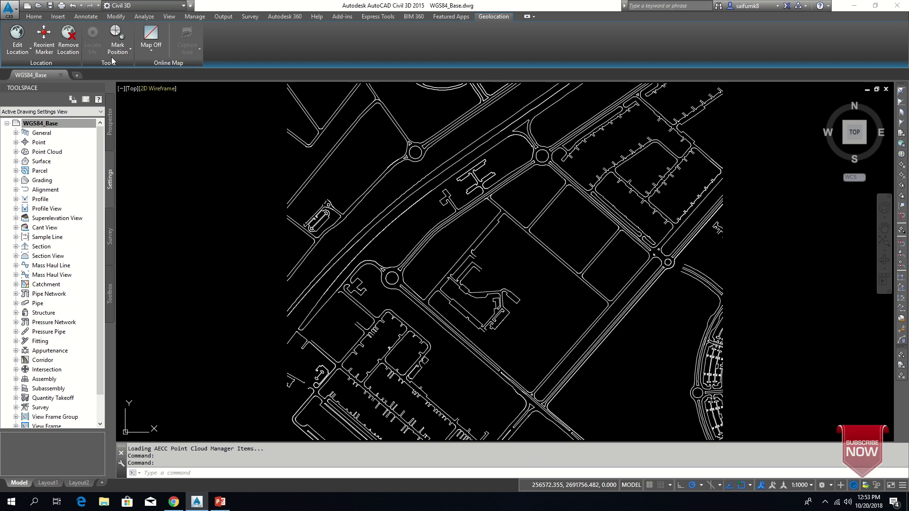
Save and close WGS84_Base, then start a new blank Drawing2
click(50, 6)
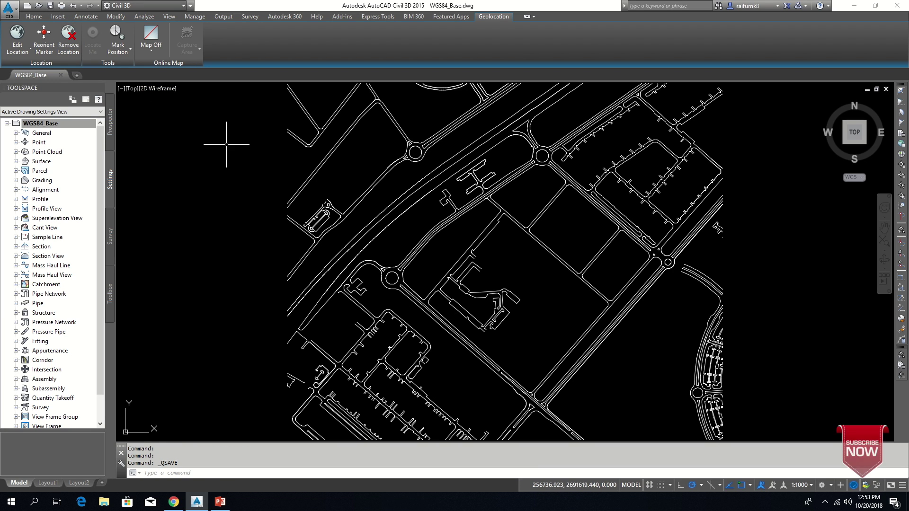
click(60, 74)
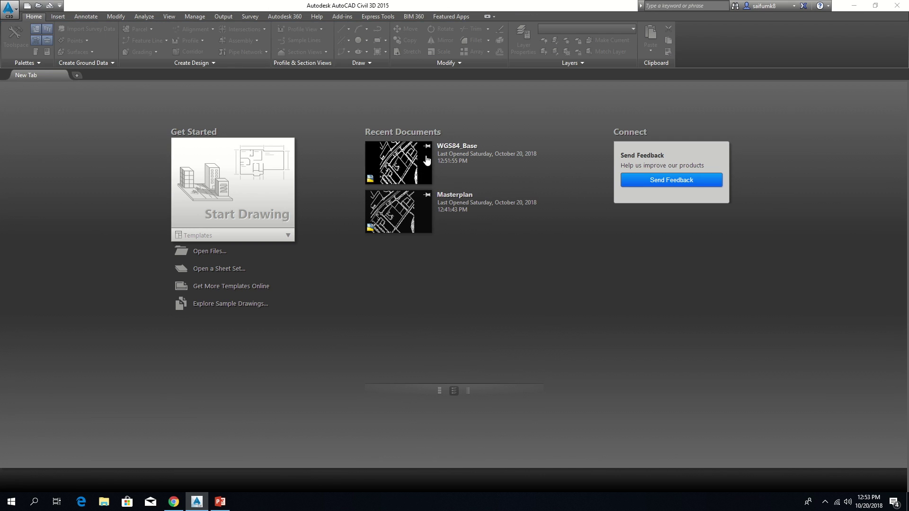
click(201, 195)
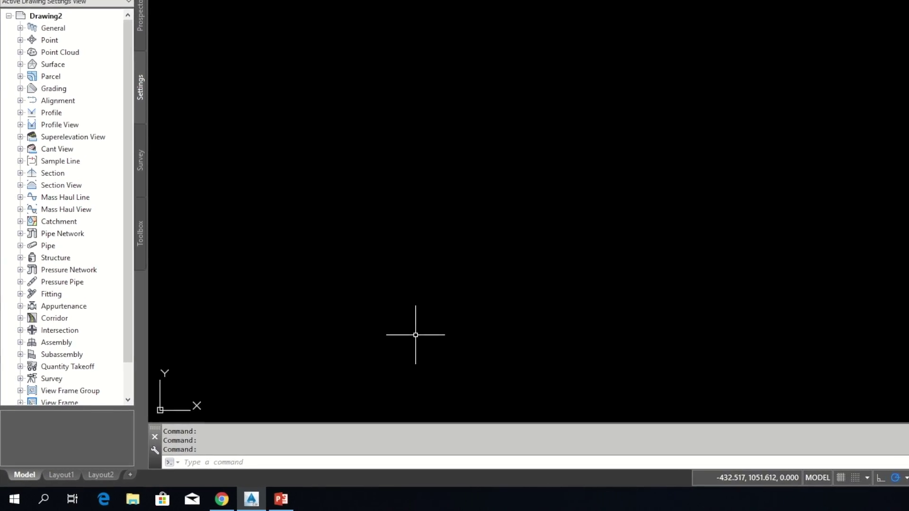
click(351, 465)
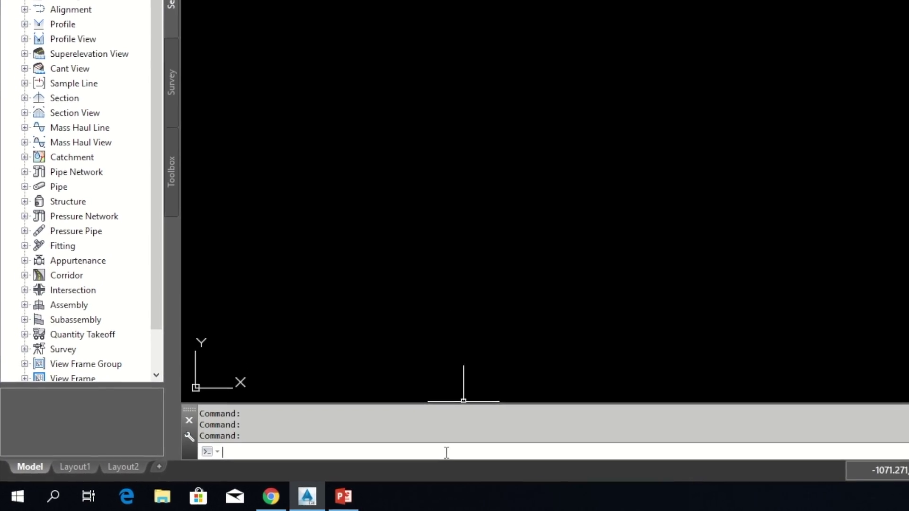
Assign the DUB-DLTM coordinate system via MAPCSASSIGN and turn the map Task Pane on
text(mapcs)
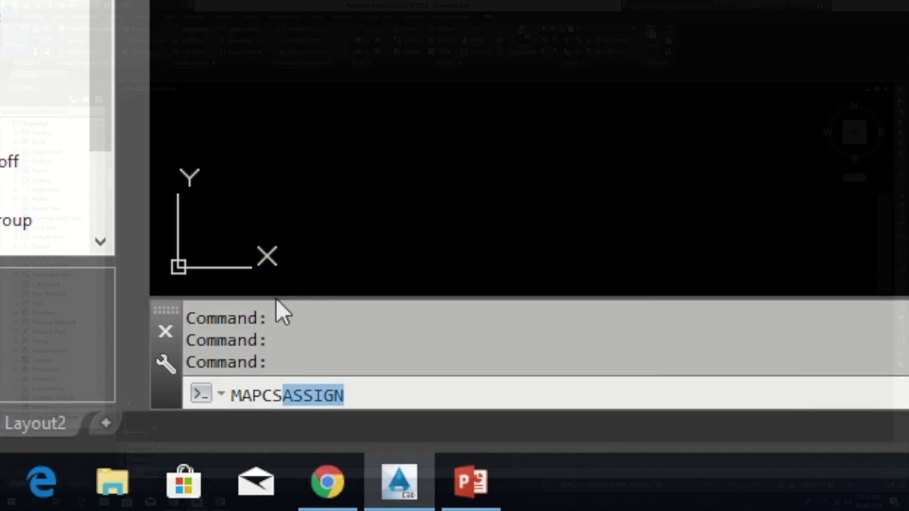
key(Return)
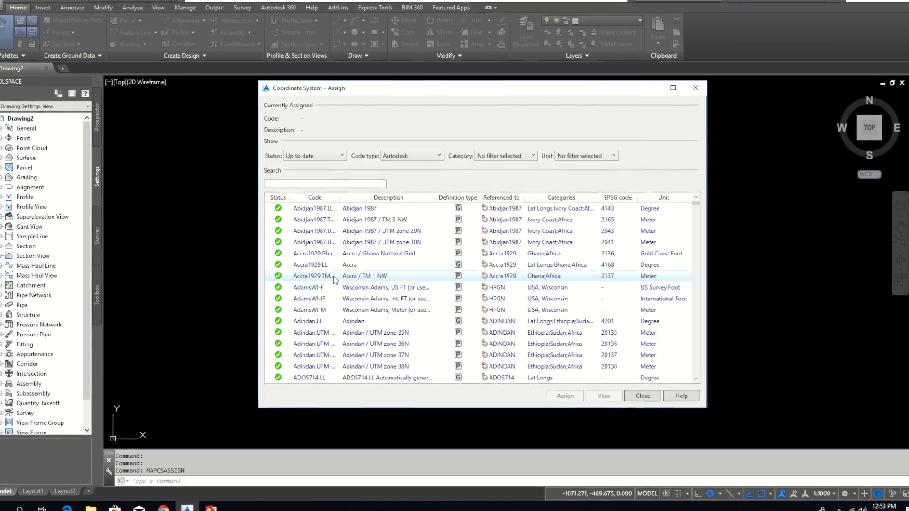
click(335, 184)
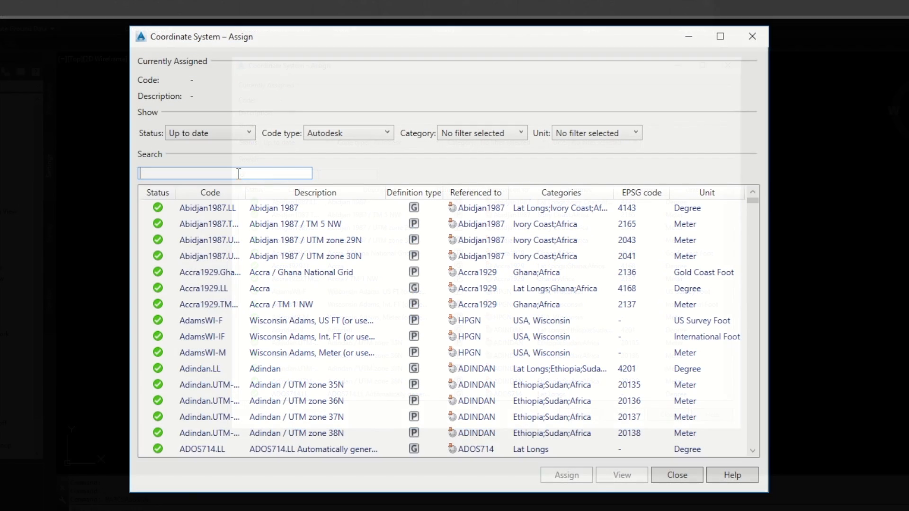
text(d)
text(ltm)
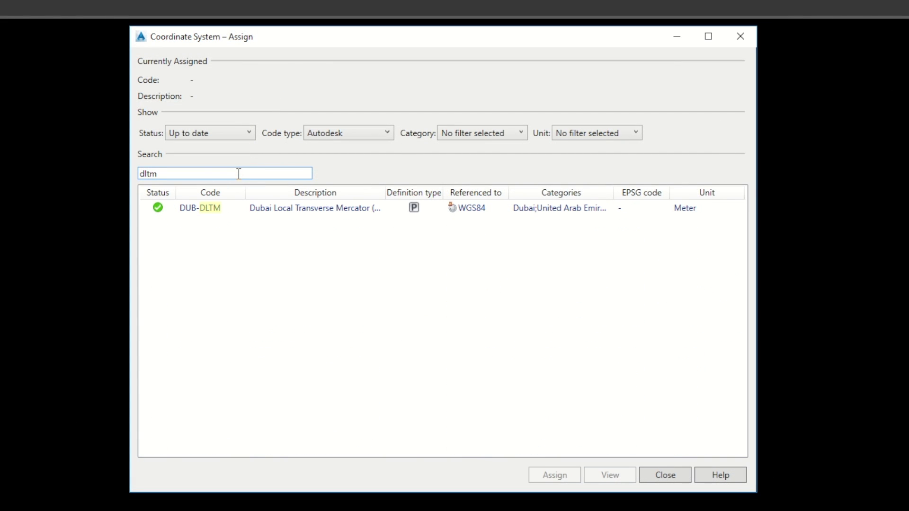
click(263, 208)
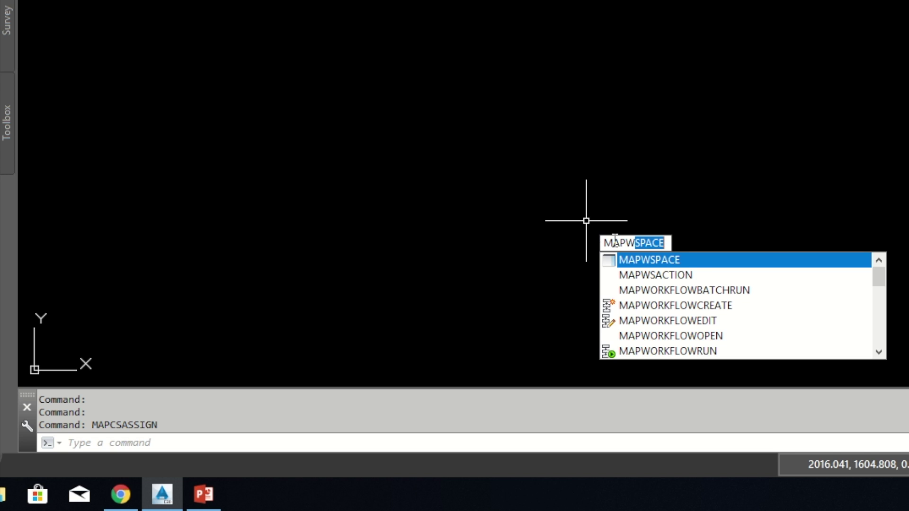
click(648, 259)
click(687, 299)
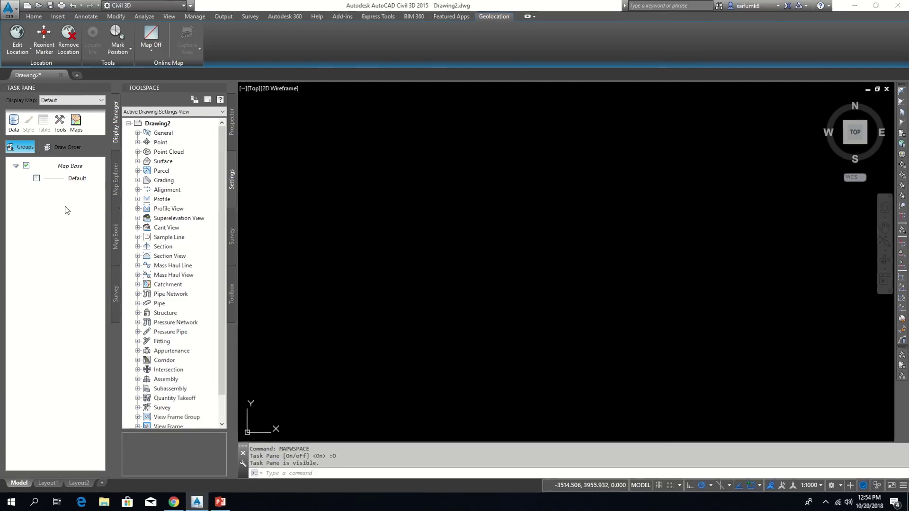
Attach WGS84_Base.dwg under Drawings in Map Explorer
click(202, 208)
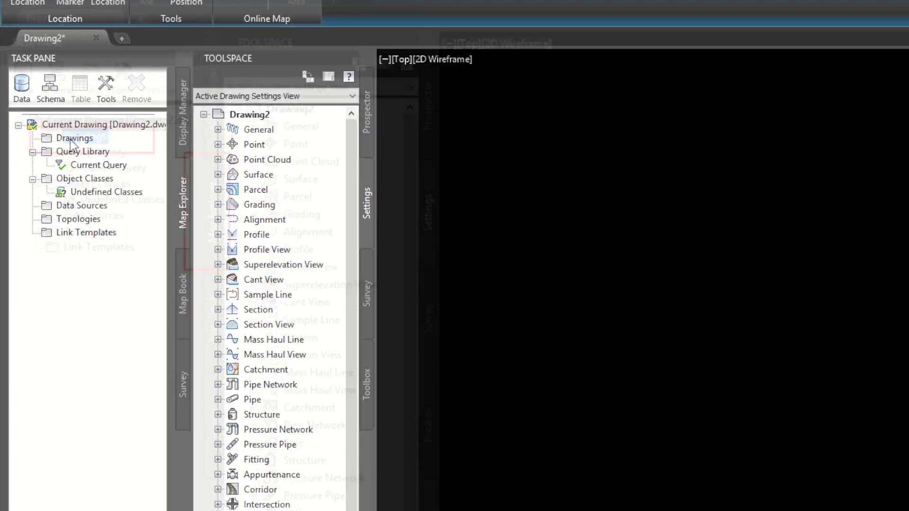
right_click(81, 138)
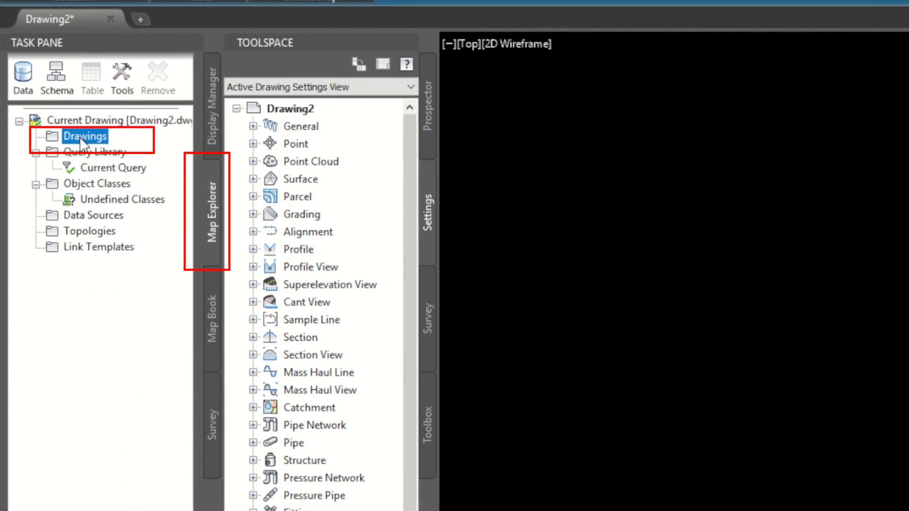
right_click(81, 140)
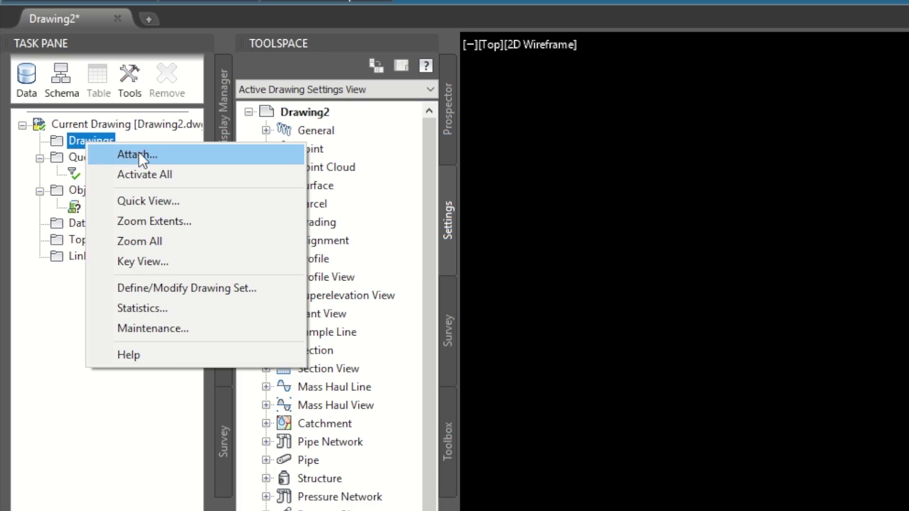
click(139, 152)
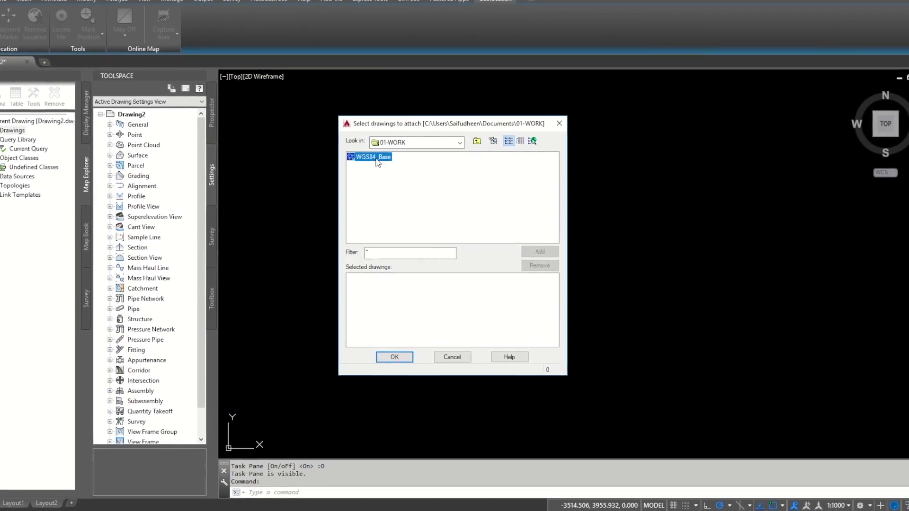
click(540, 251)
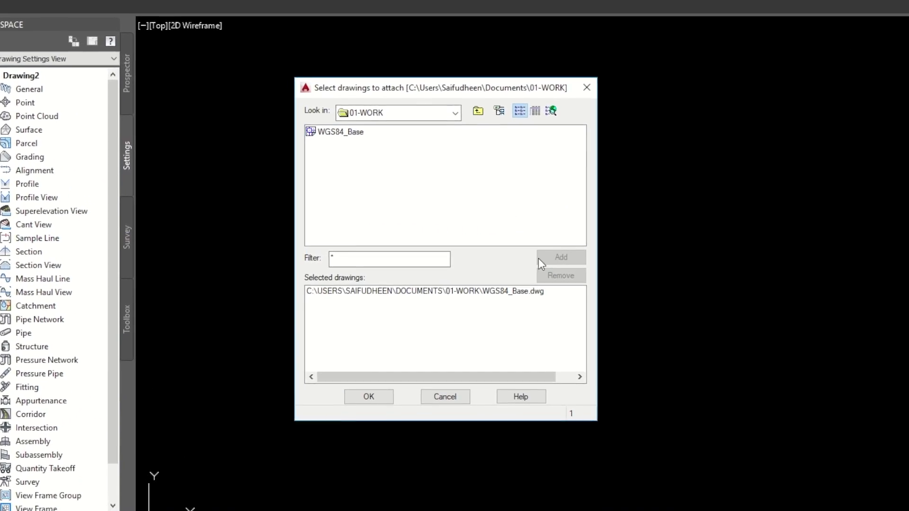
click(374, 397)
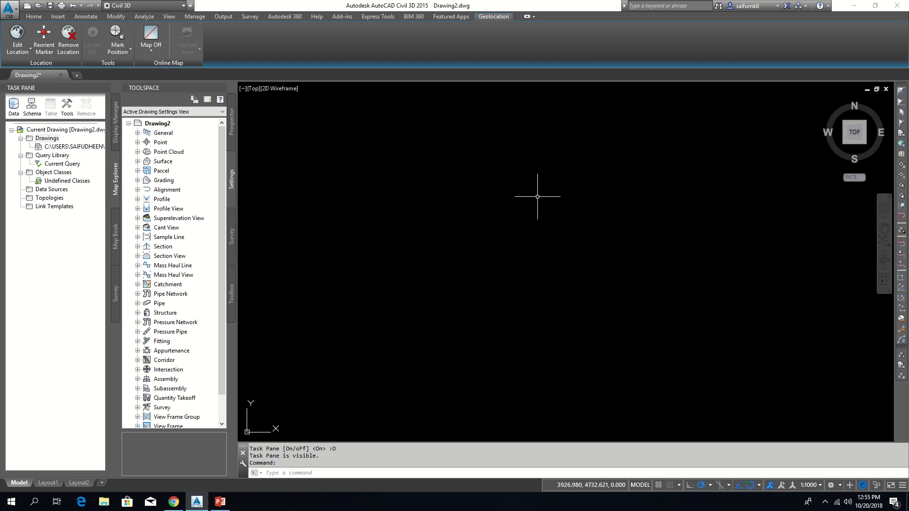
Save the drawing as DLTM_Base.dwg in the 01-WORK folder
click(50, 6)
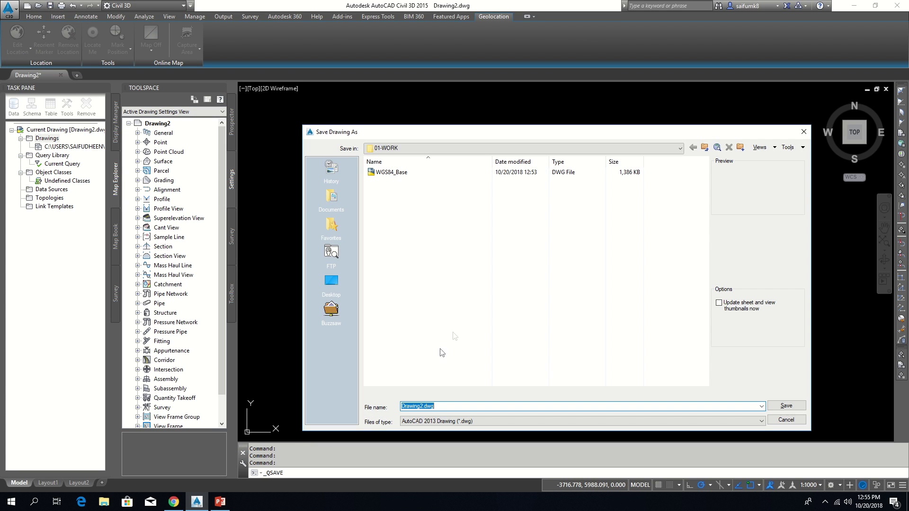
click(391, 172)
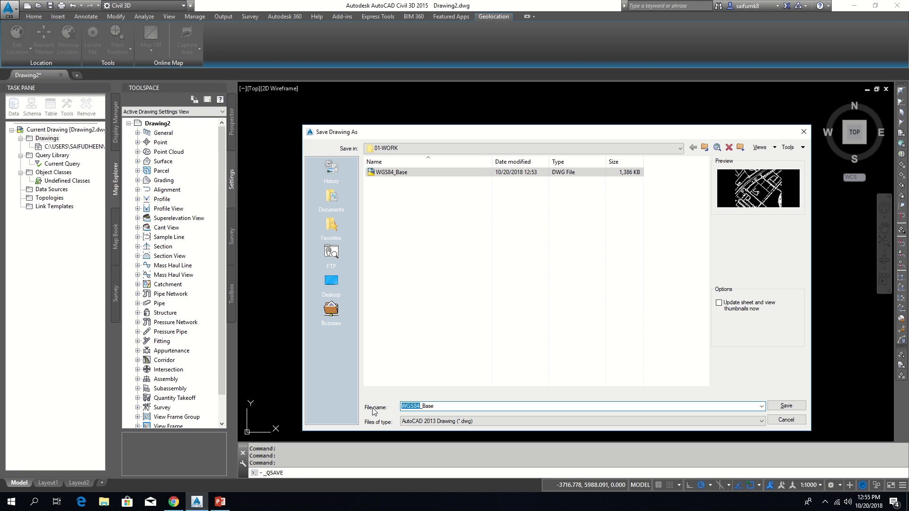
click(790, 410)
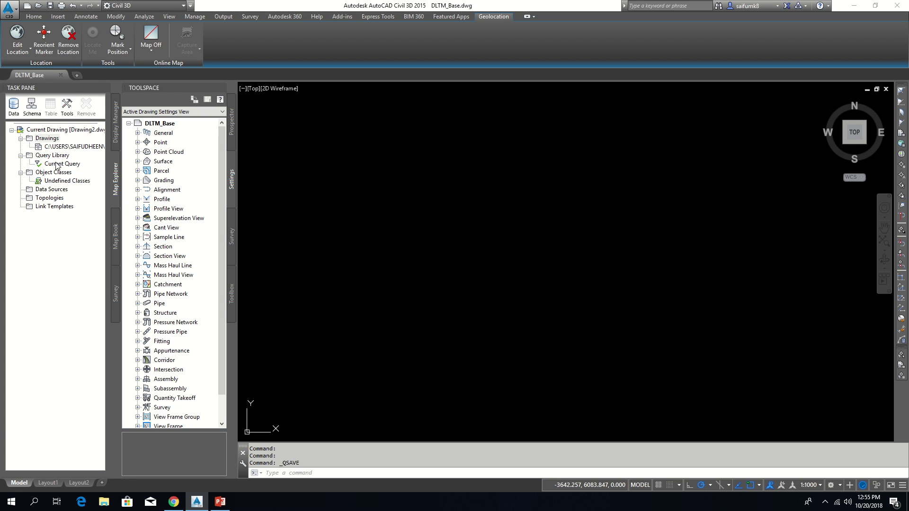
click(58, 165)
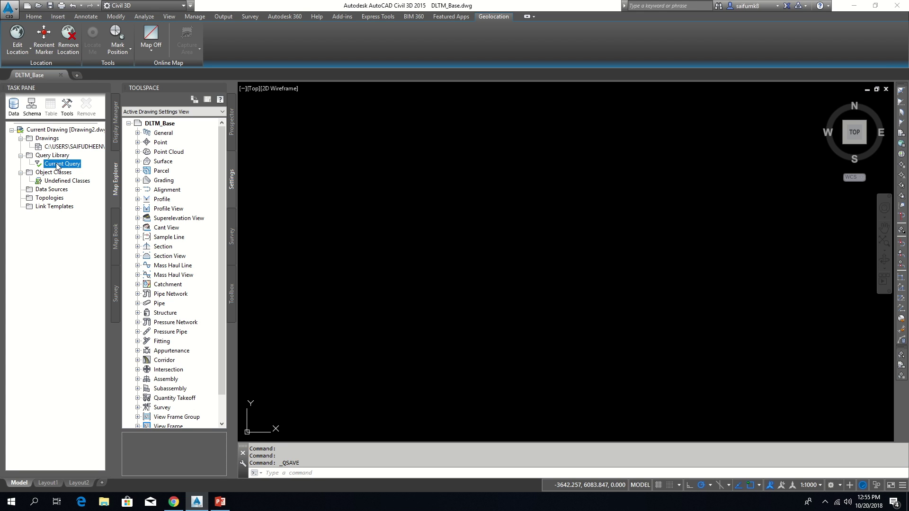
Define a Location: All query in Draw mode and execute it, drawing 1405 objects
right_click(58, 166)
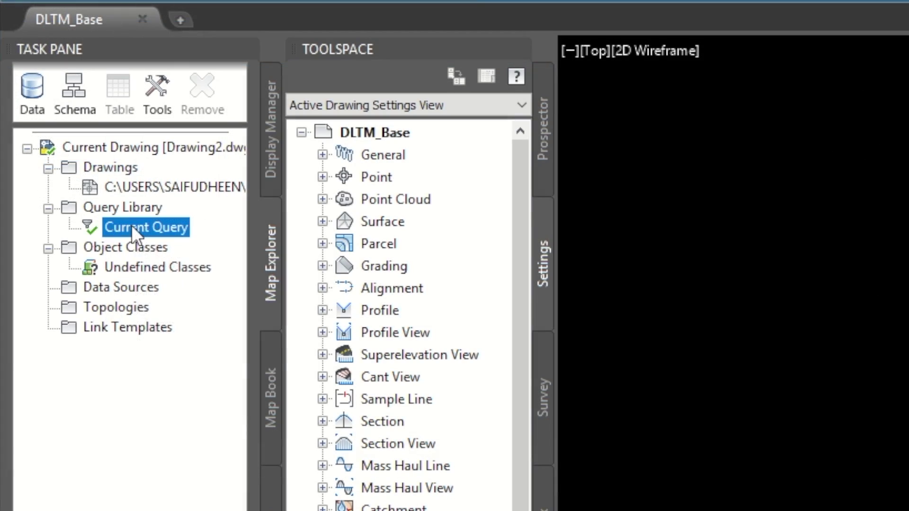
right_click(56, 163)
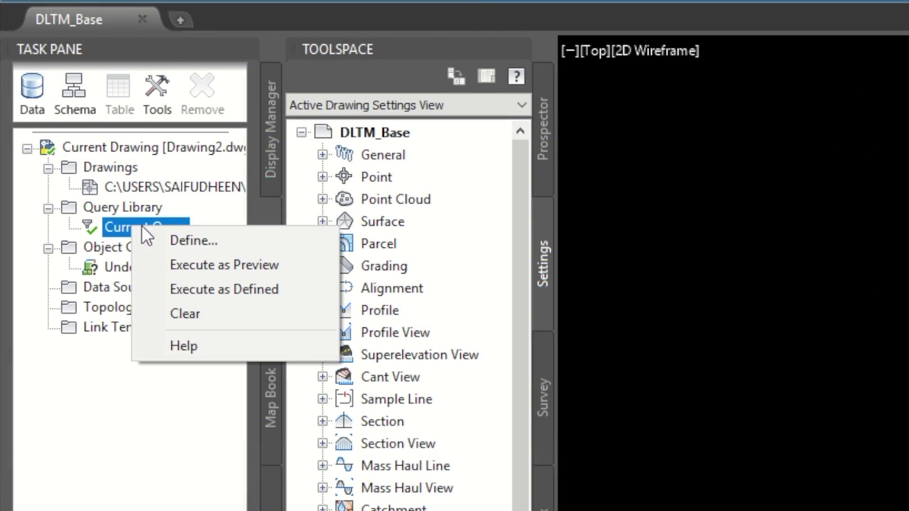
click(192, 240)
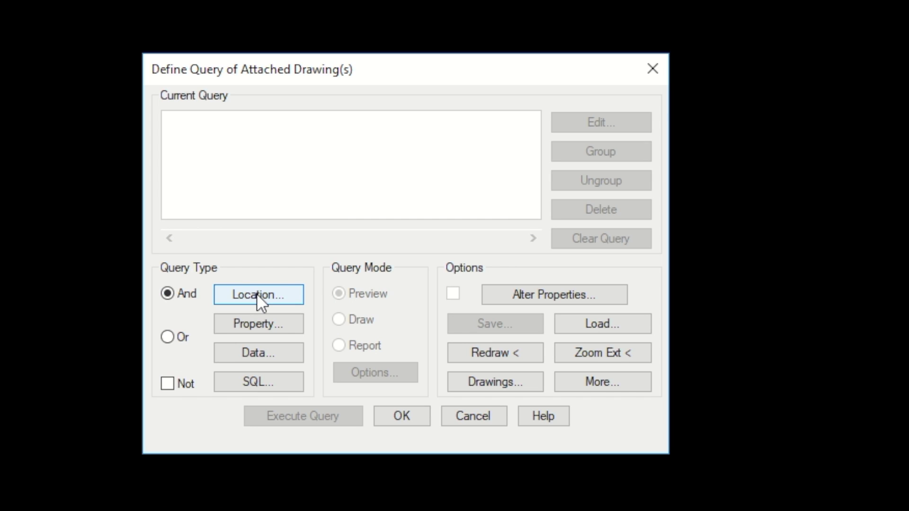
click(257, 294)
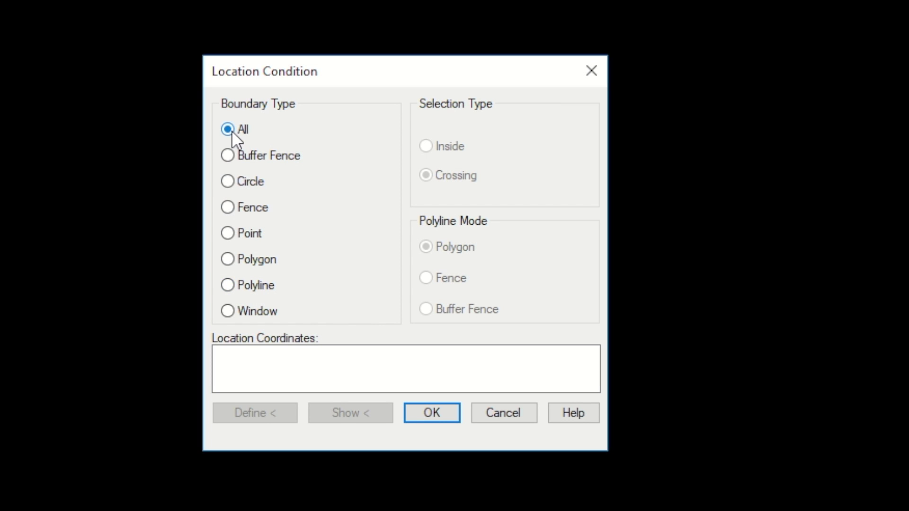
click(434, 415)
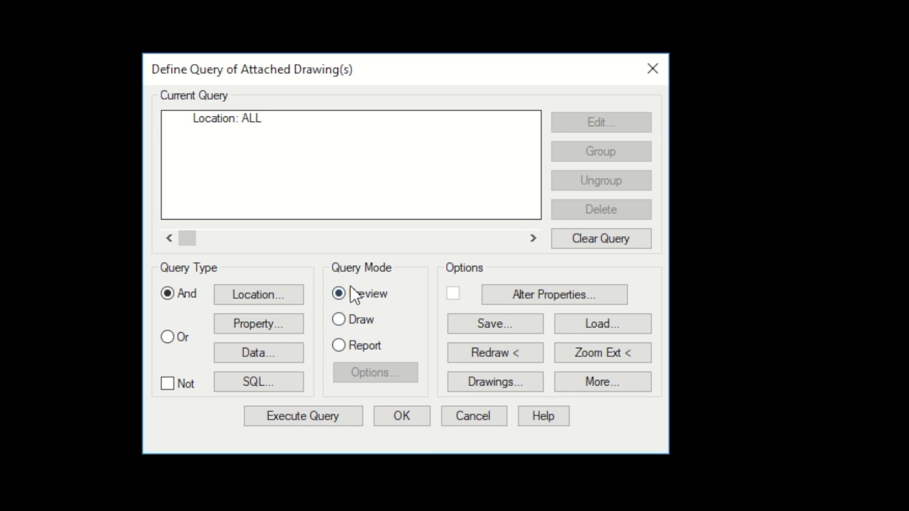
click(356, 326)
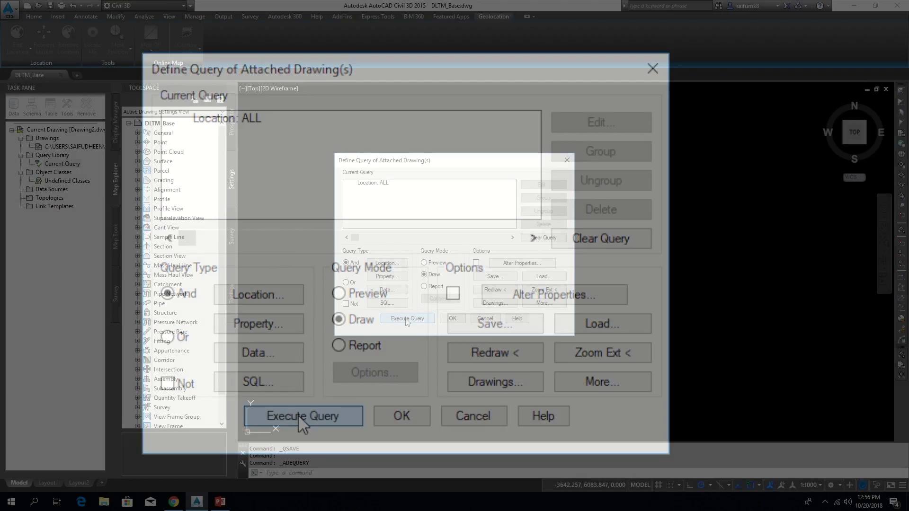
click(297, 414)
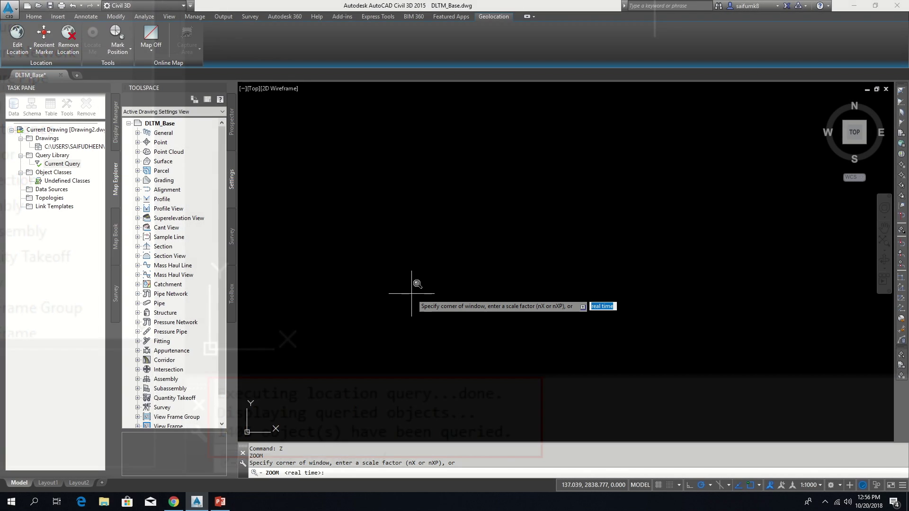
Zoom to extents (Z, E) to show all the drawn road linework
text(E)
key(Return)
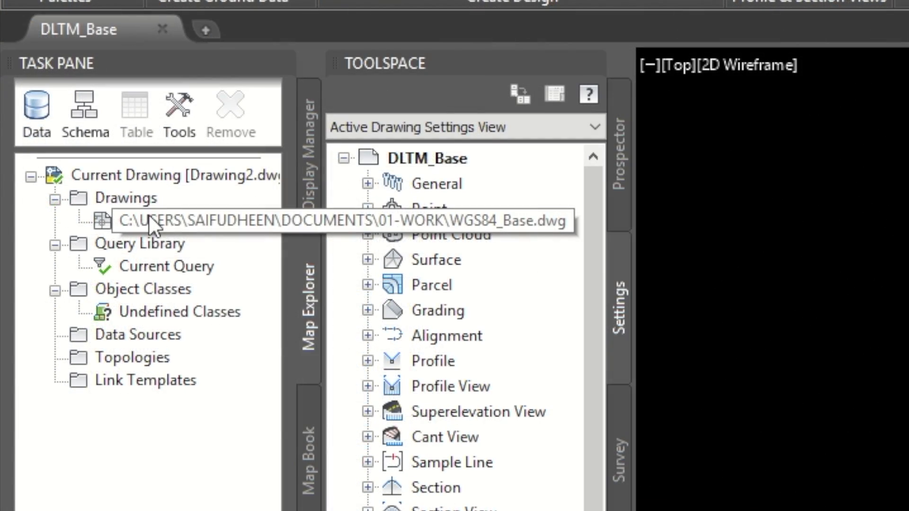
Detach WGS84_Base.dwg from the Drawings list in Map Explorer
right_click(148, 215)
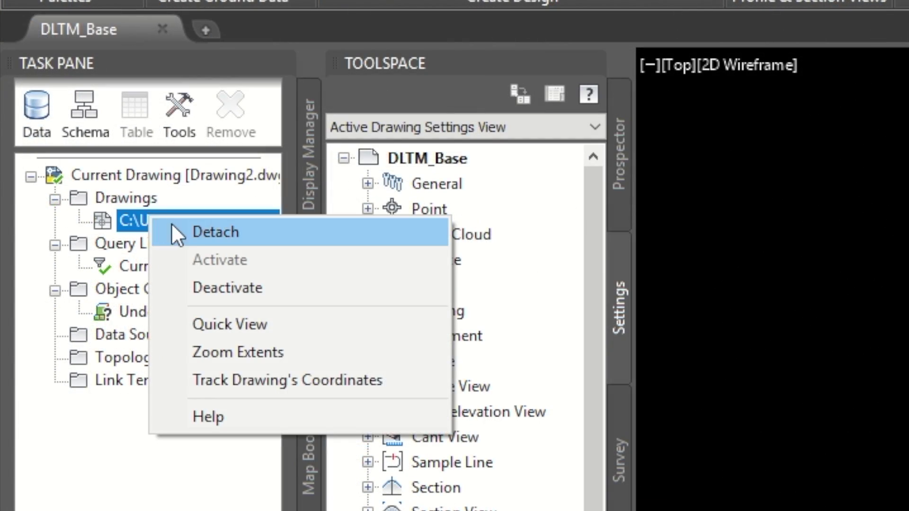
click(203, 229)
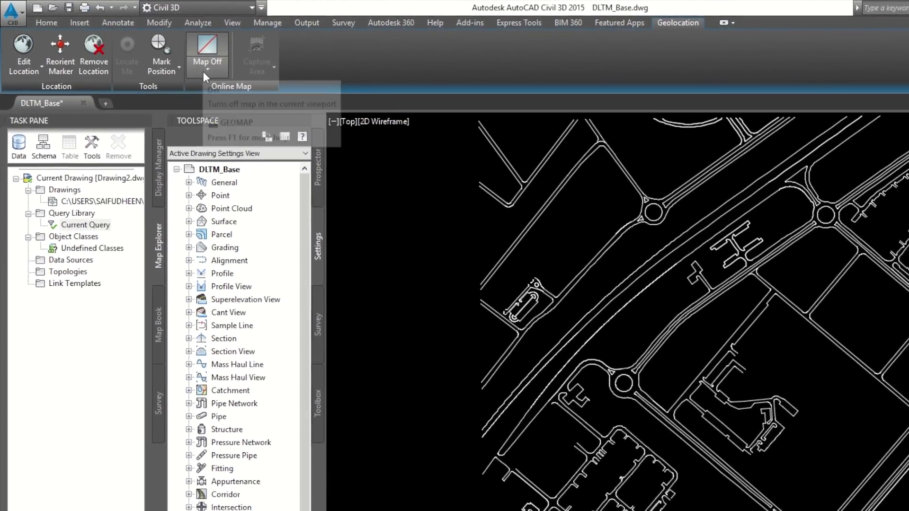
click(205, 71)
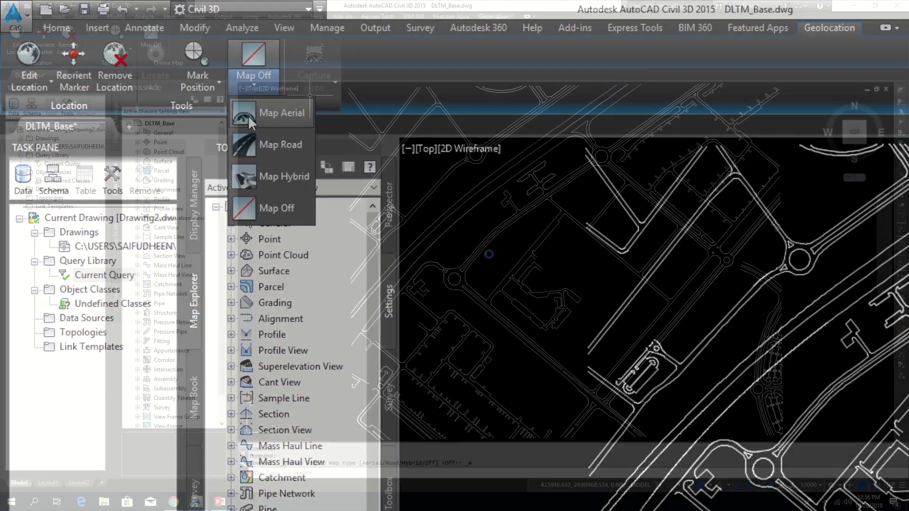
click(246, 114)
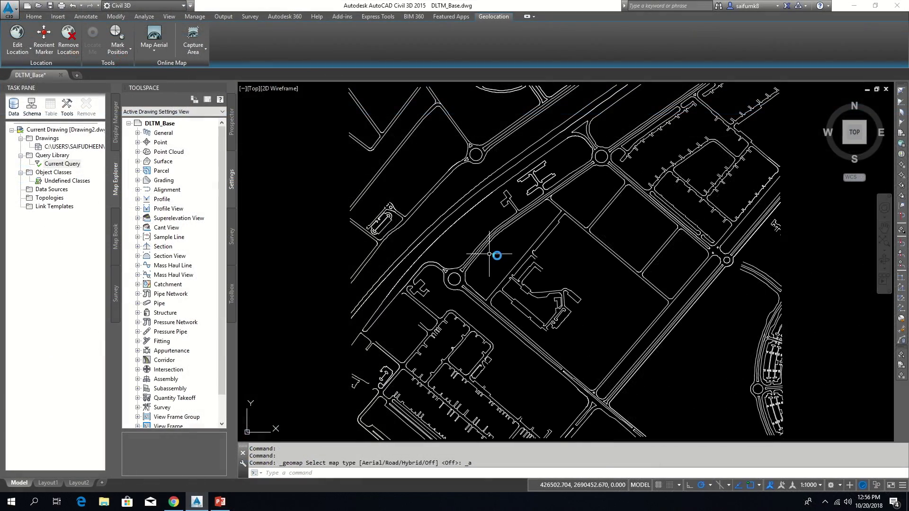
scroll(477, 264, up, 4)
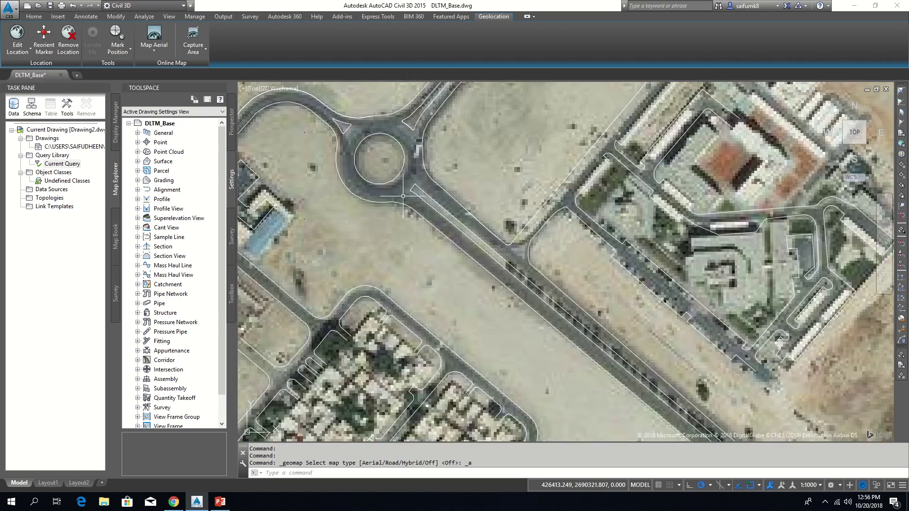
scroll(562, 260, down, 4)
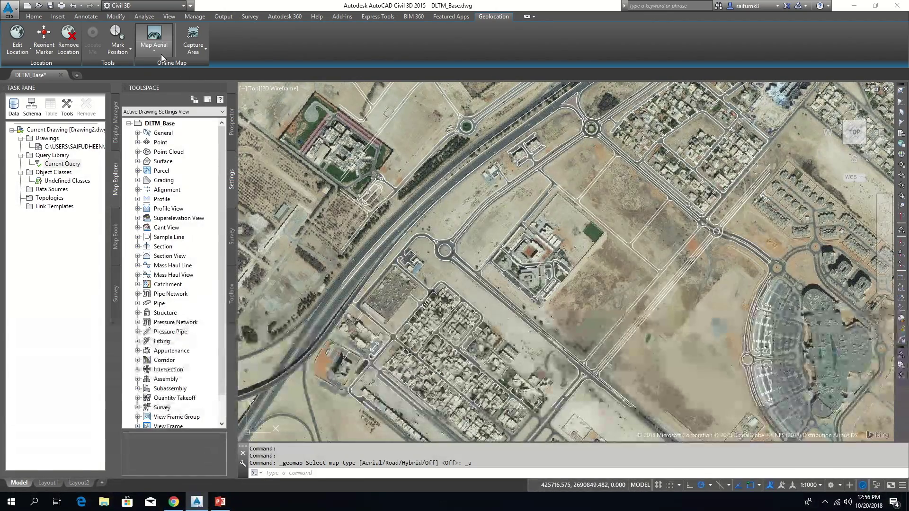
click(153, 47)
click(164, 125)
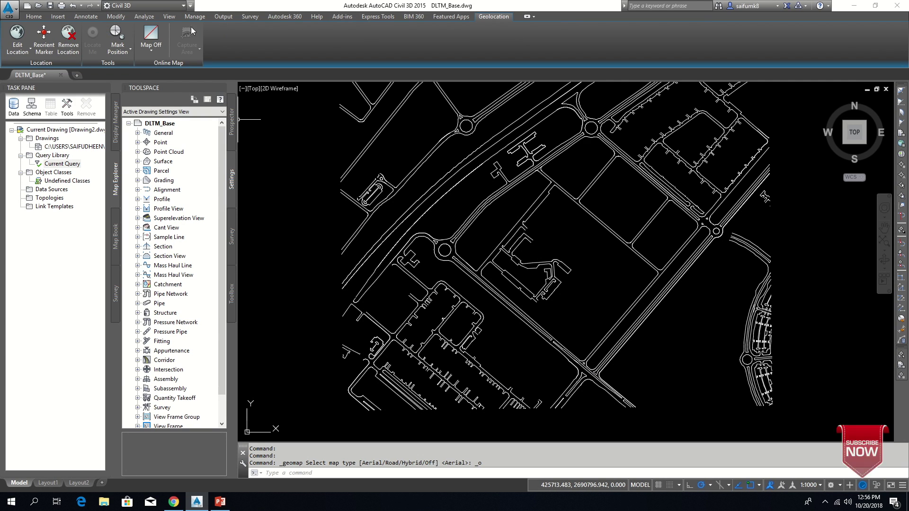
click(148, 50)
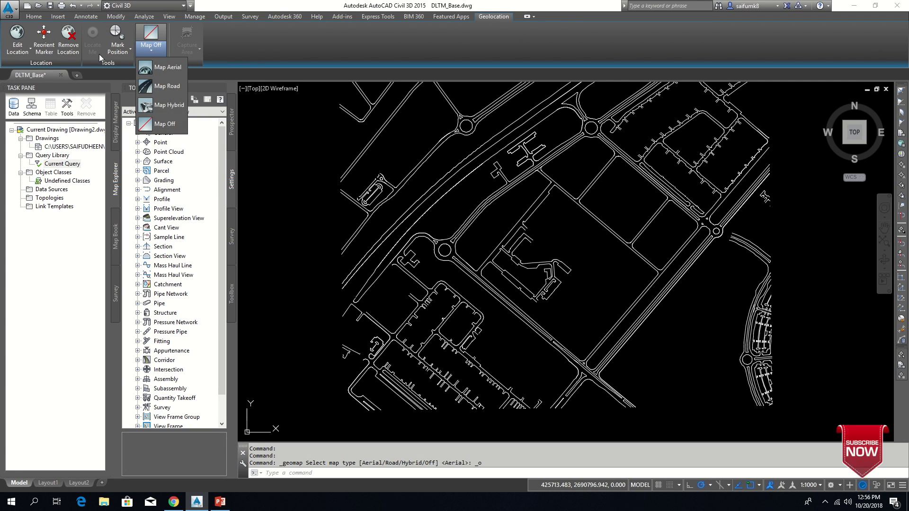
click(269, 44)
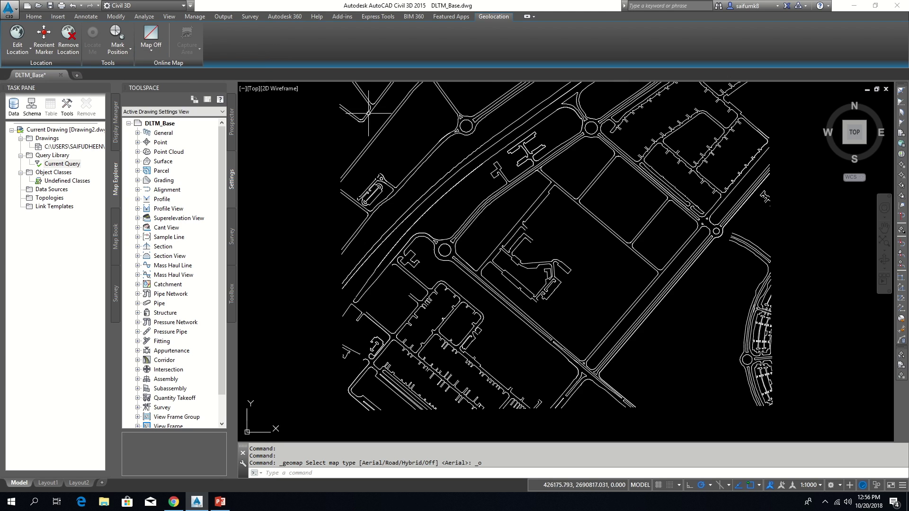